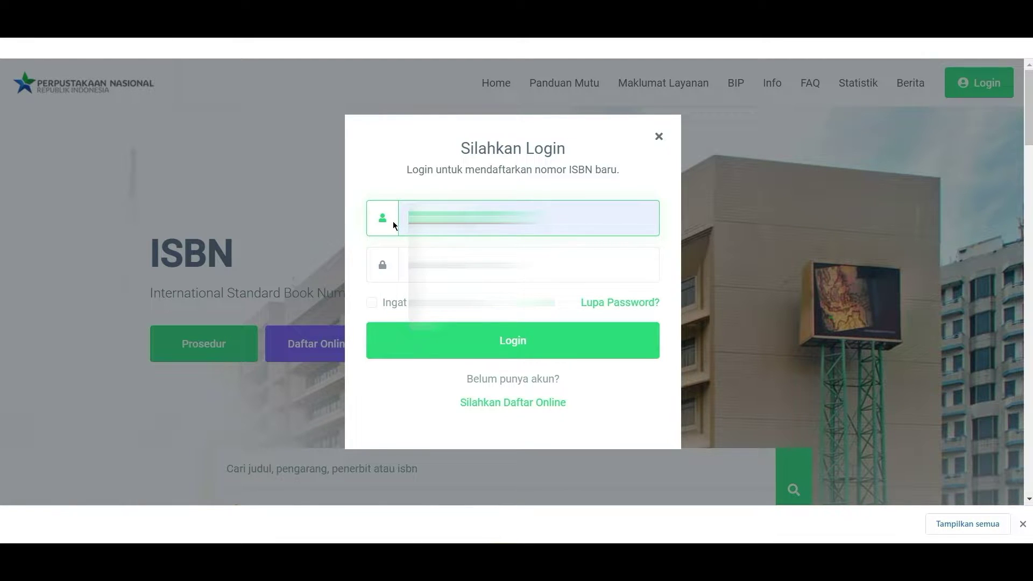
Log in to the ISBN Perpusnas publisher account with the account password
{"action": "left_click", "coordinate": [414, 264]}
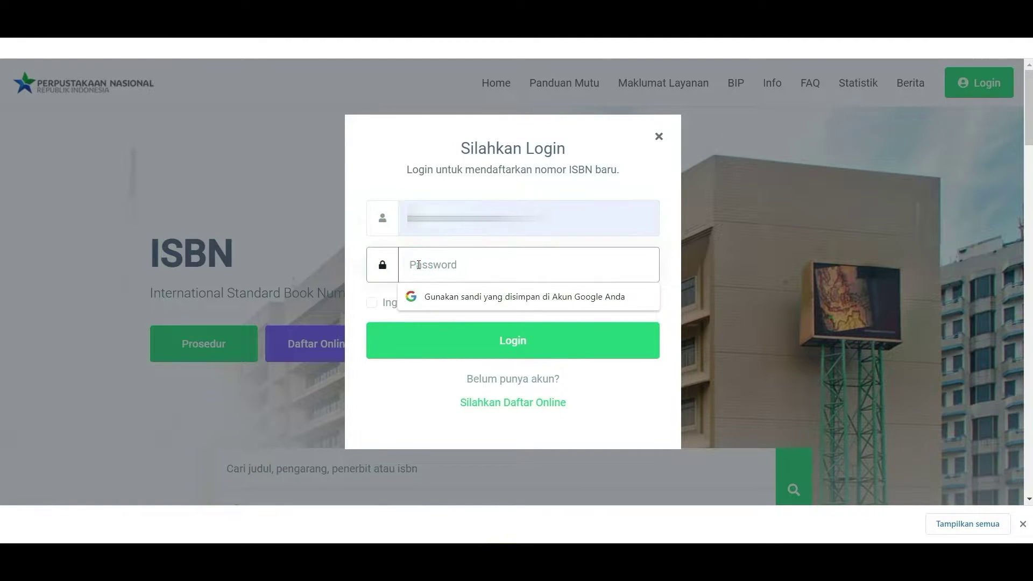
{"action": "type", "text": "***********"}
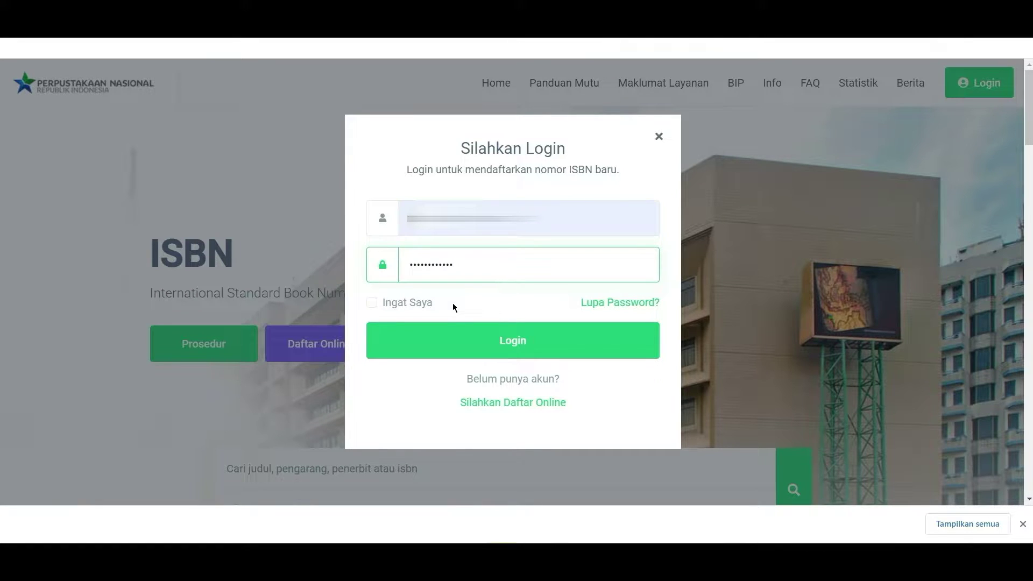
{"action": "left_click", "coordinate": [473, 344]}
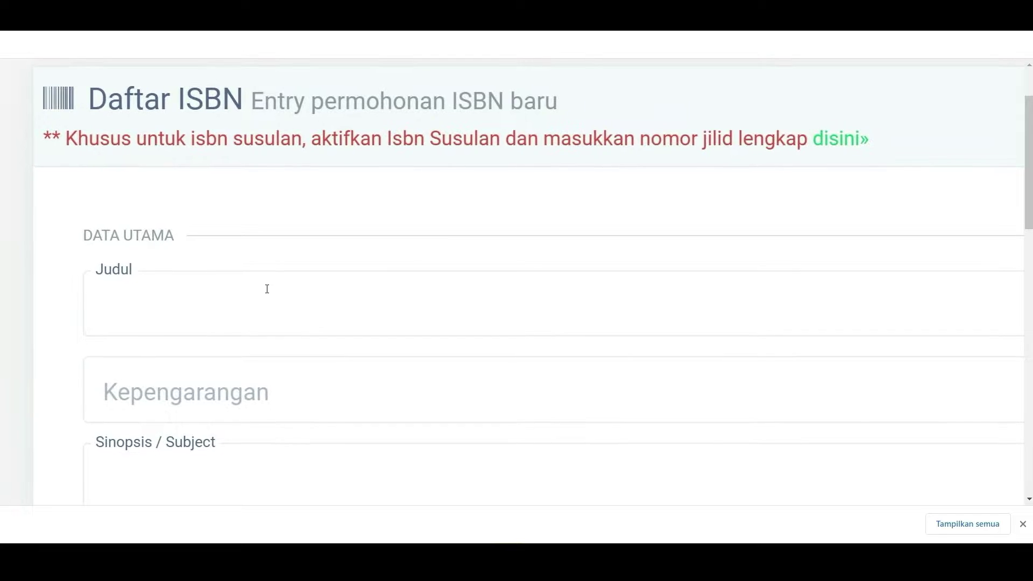
Enter 'Hidup bahagia di Desa Flamboyan' as the book title in Judul
{"action": "left_click", "coordinate": [166, 306]}
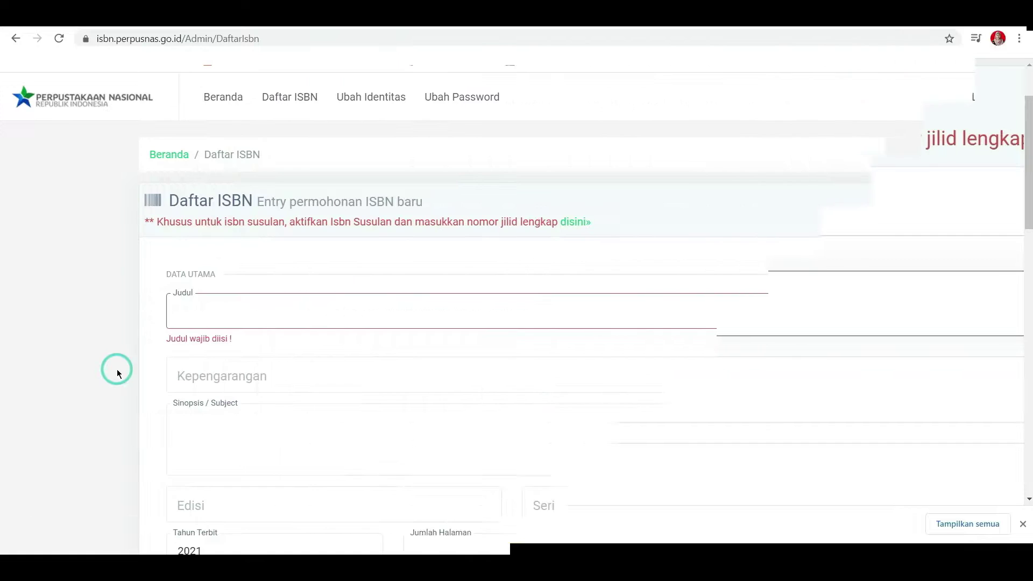
{"action": "left_click", "coordinate": [203, 303]}
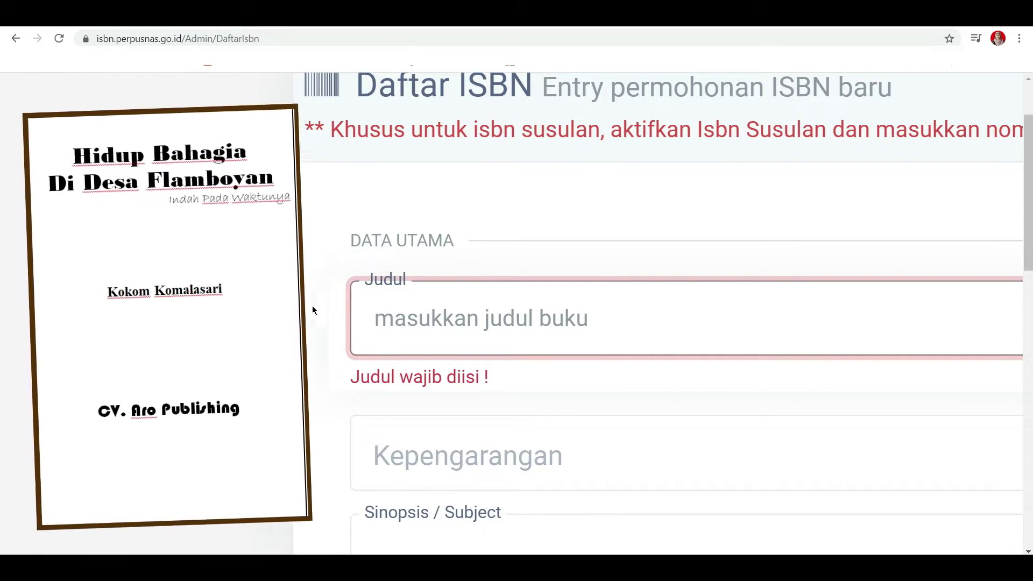
{"action": "type", "text": "Hidup bahagia  di Desa Flamboyan"}
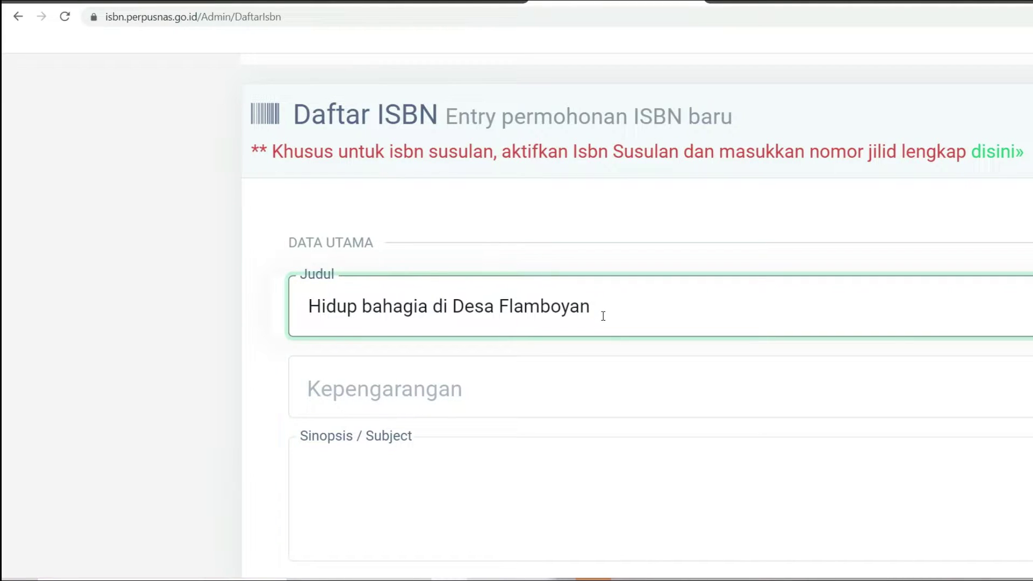
Append ': indah pada waktunya = Happy life in a Flamboyan Village : beautiful in its time' to Judul
{"action": "type", "text": ": indah pada waktunya"}
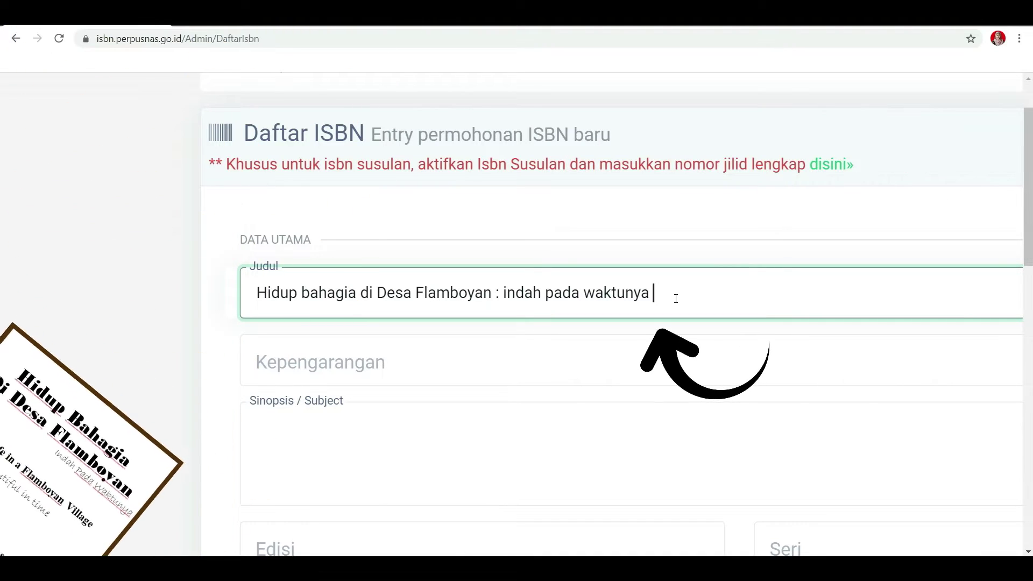
{"action": "type", "text": "="}
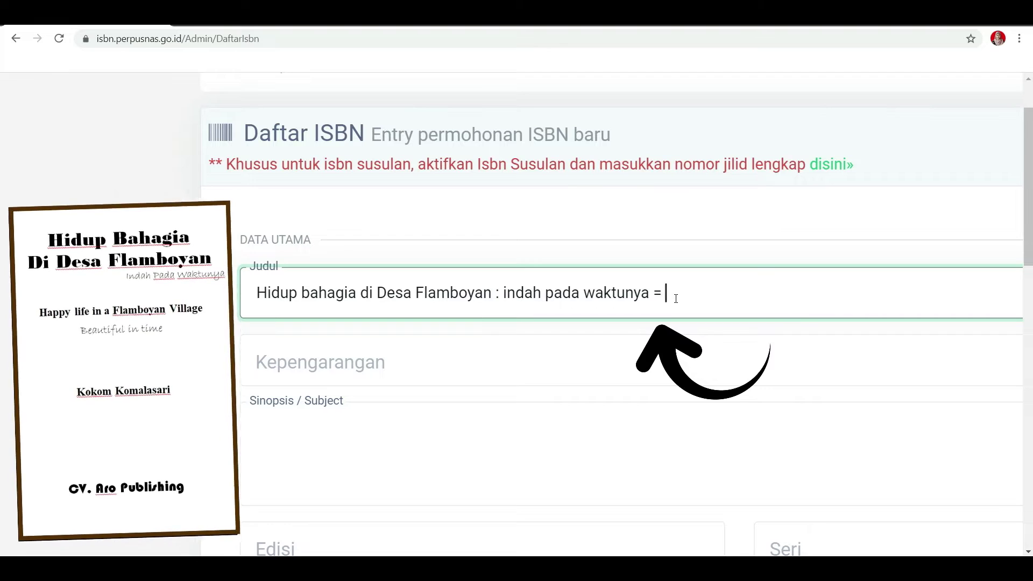
{"action": "scroll", "coordinate": [734, 276], "scroll_direction": "right", "scroll_amount": 1}
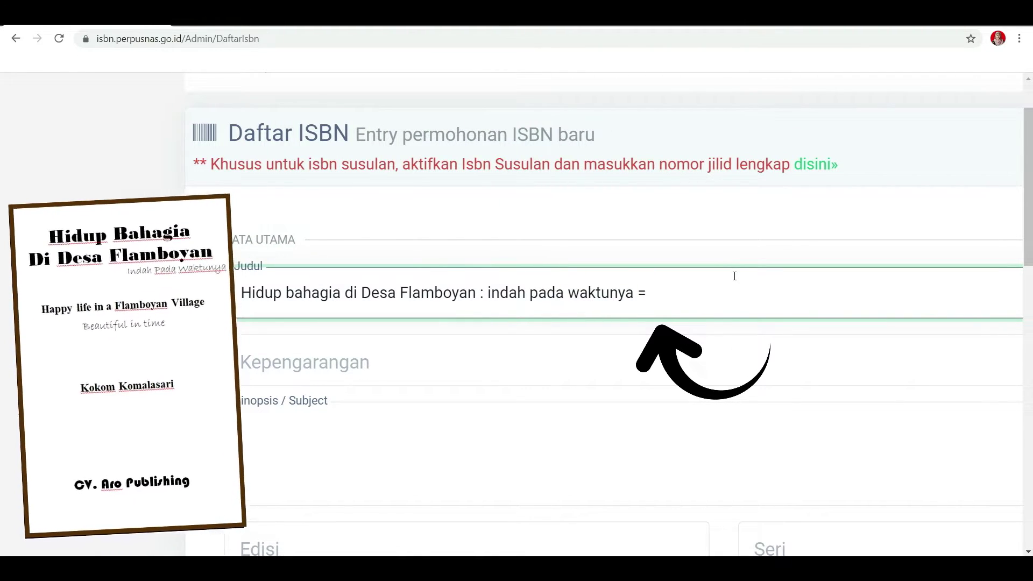
{"action": "type", "text": "Happy life in a Flamboyan Village : beautiful in its time"}
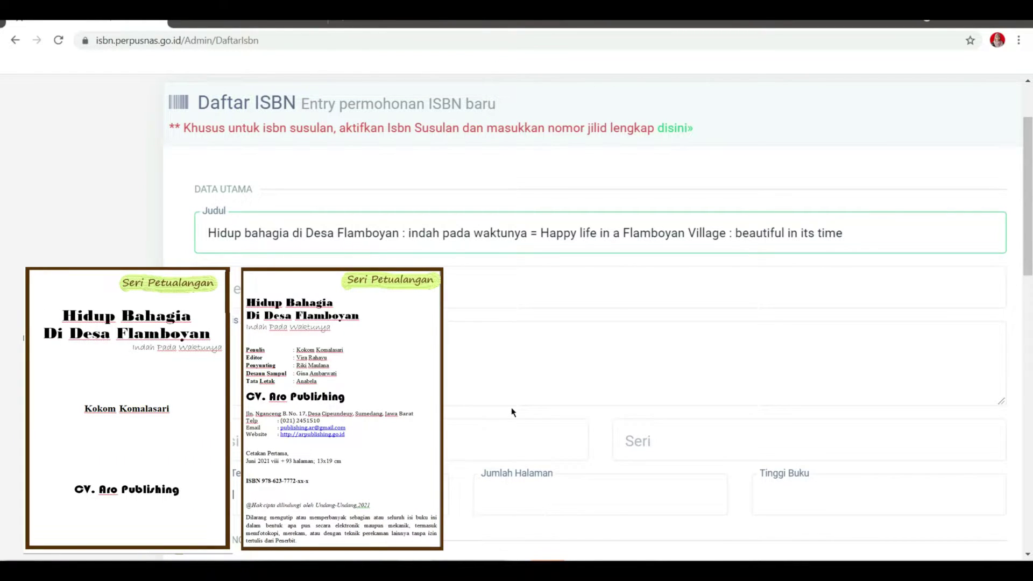
Fill in 'Seri petualangan' as the series name in the Seri field
{"action": "left_click", "coordinate": [645, 437]}
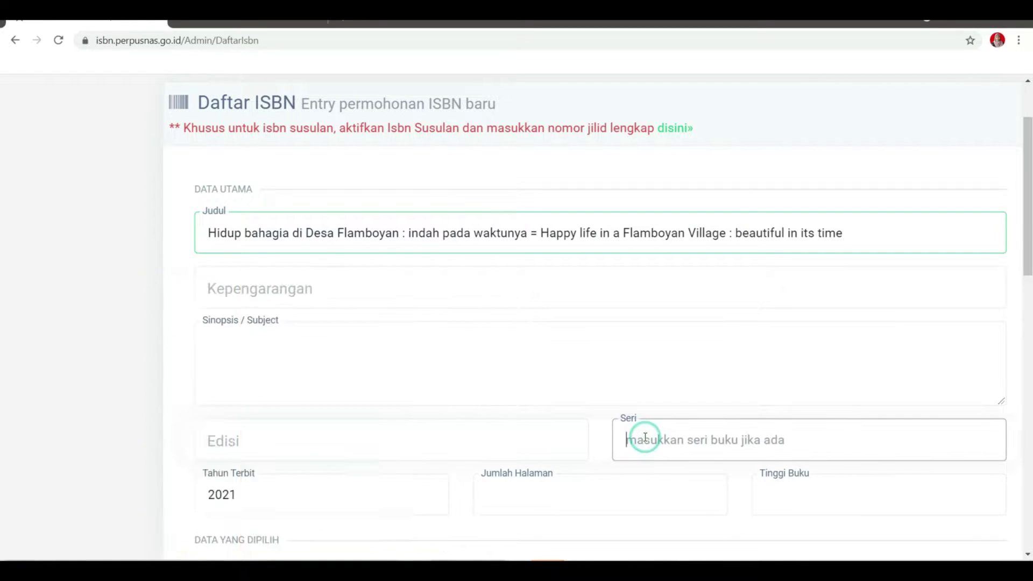
{"action": "type", "text": "Seri petualangan"}
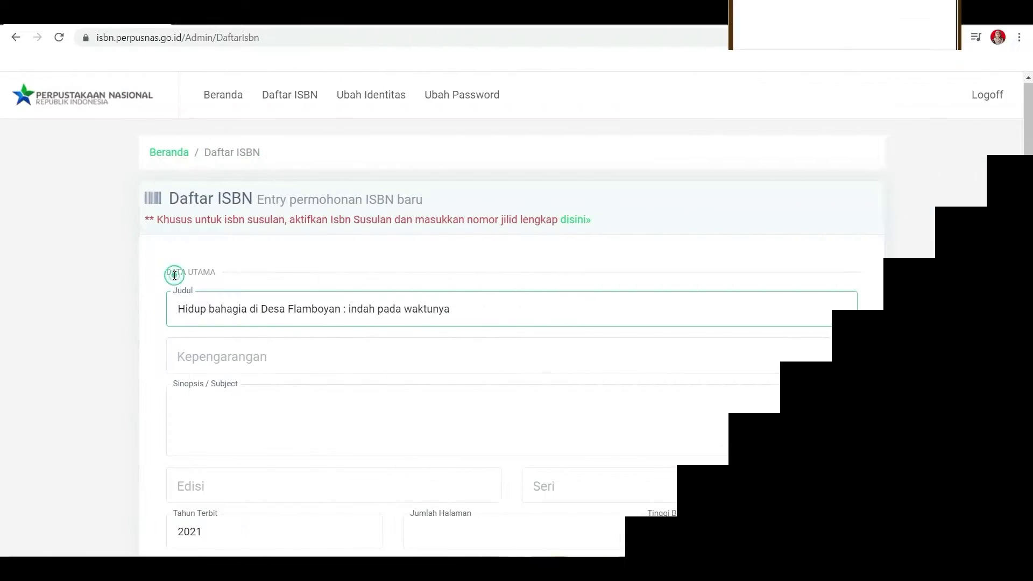
{"action": "scroll", "coordinate": [163, 306], "scroll_direction": "up", "scroll_amount": 4}
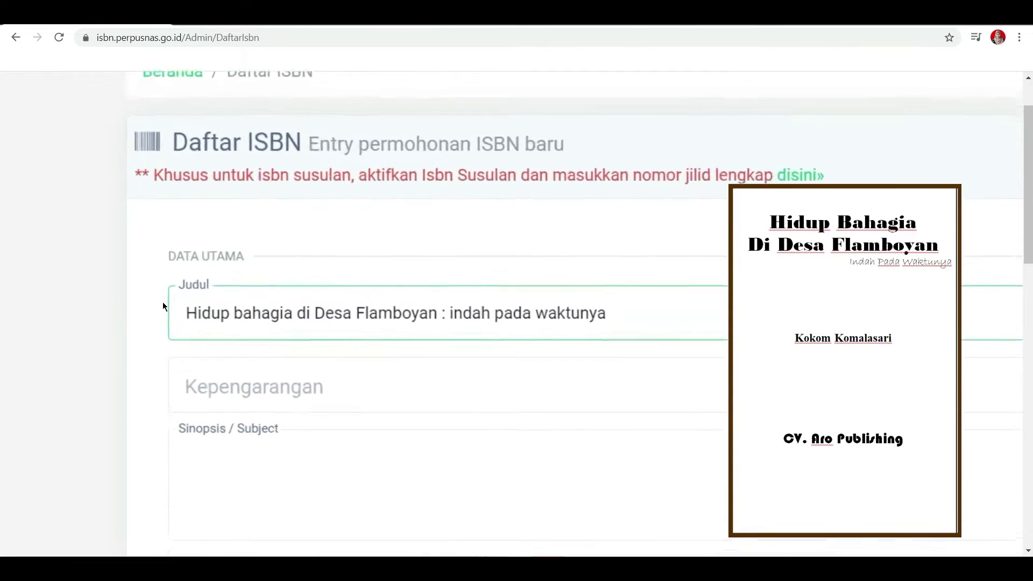
{"action": "left_click", "coordinate": [213, 314]}
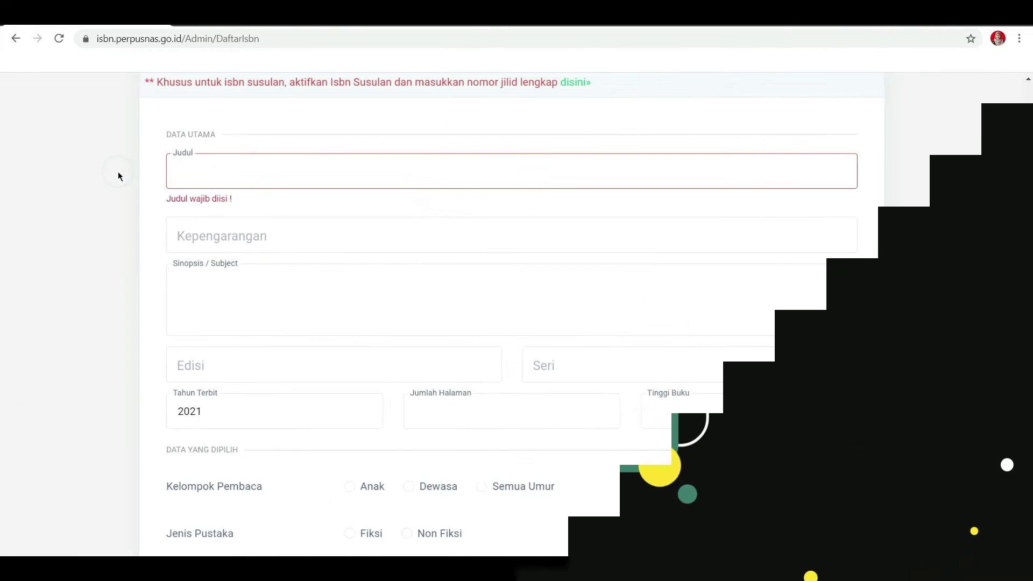
Paste the main title into Judul and add ': indah pada waktunya'
{"action": "left_click", "coordinate": [222, 173]}
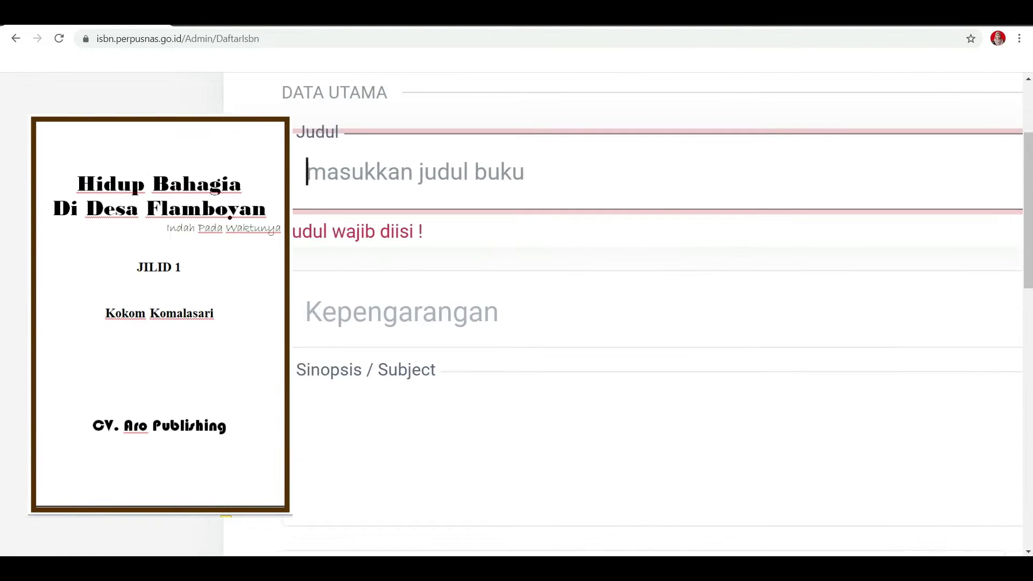
{"action": "type", "text": "Hidup bahagia  di Desa Flamboyan"}
{"action": "type", "text": ": indah pada waktunya"}
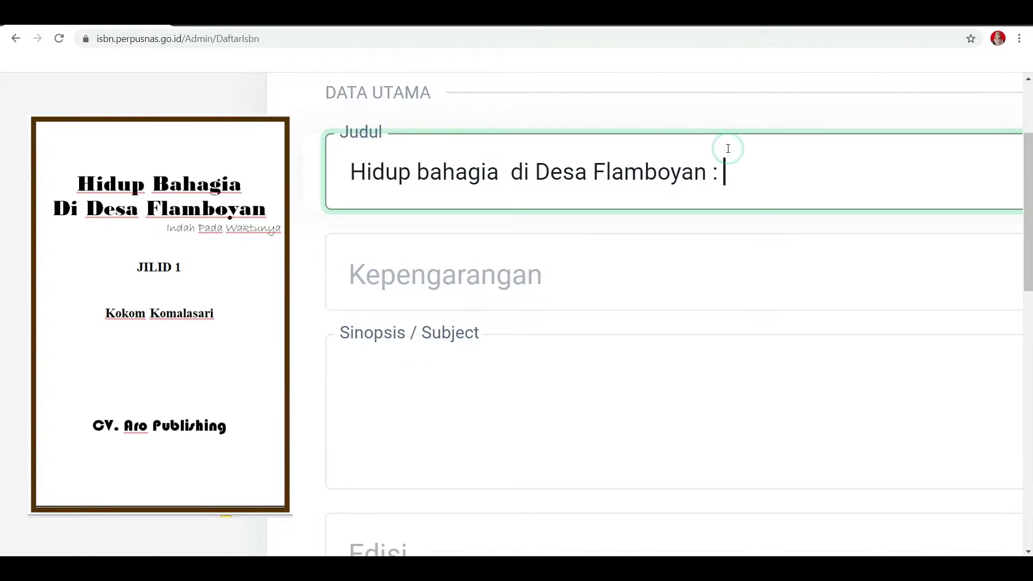
{"action": "left_click", "coordinate": [737, 313]}
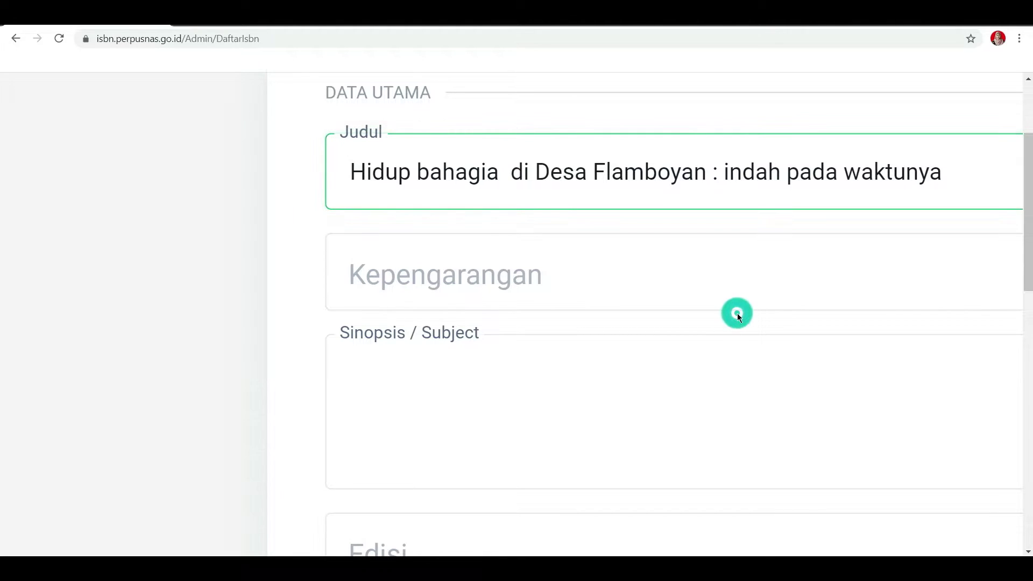
Set Kategori Buku to Berjilid for the multi-volume set
{"action": "scroll", "coordinate": [525, 532], "scroll_direction": "down", "scroll_amount": 10}
{"action": "left_click", "coordinate": [536, 453]}
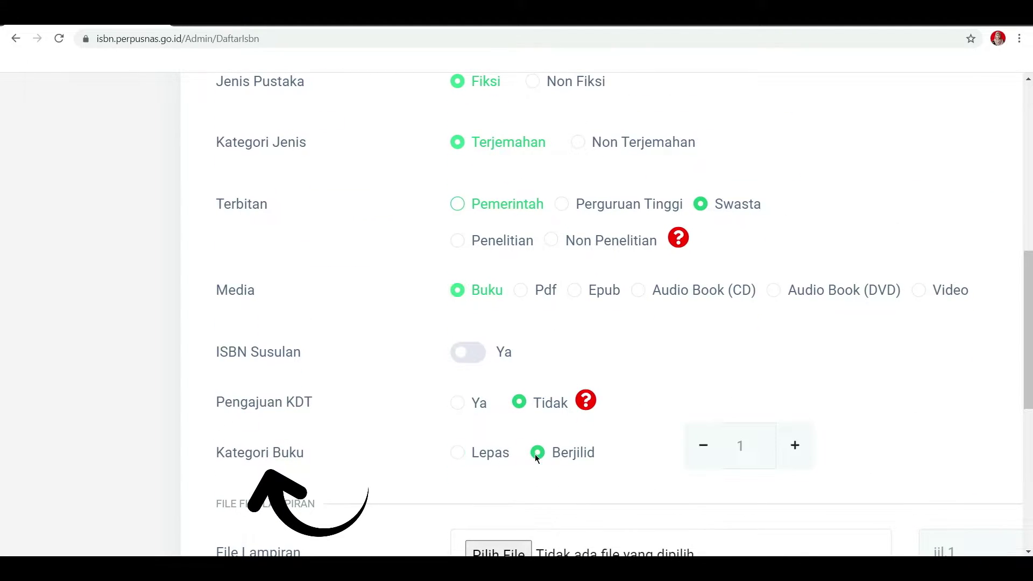
{"action": "scroll", "coordinate": [540, 359], "scroll_direction": "down", "scroll_amount": 1}
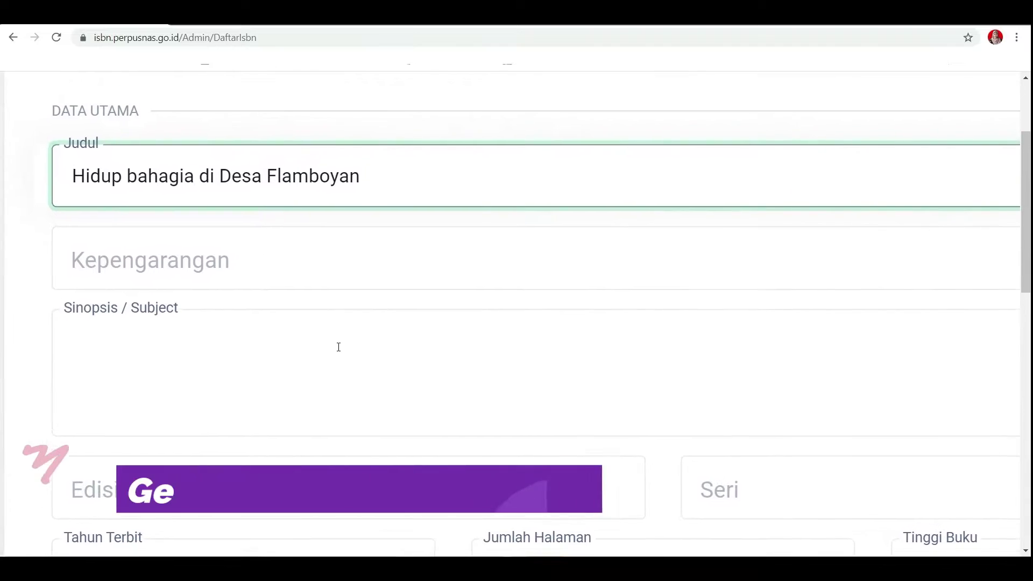
Append '[sumber elektronis]' to the title and set Media to Pdf
{"action": "scroll", "coordinate": [339, 347], "scroll_direction": "up", "scroll_amount": 1}
{"action": "type", "text": "[sumber elektronis"}
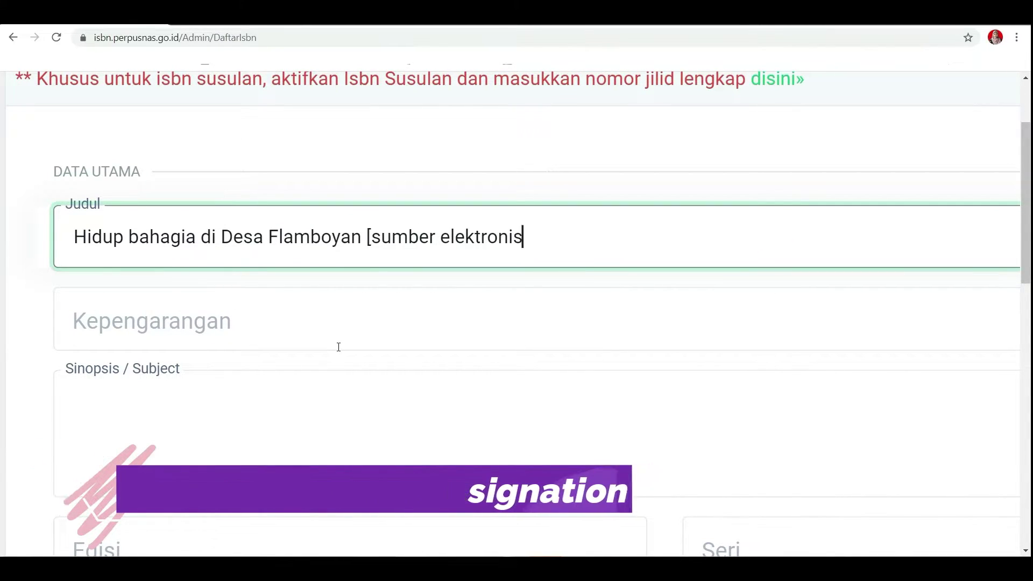
{"action": "type", "text": "] : indah pada waktunya"}
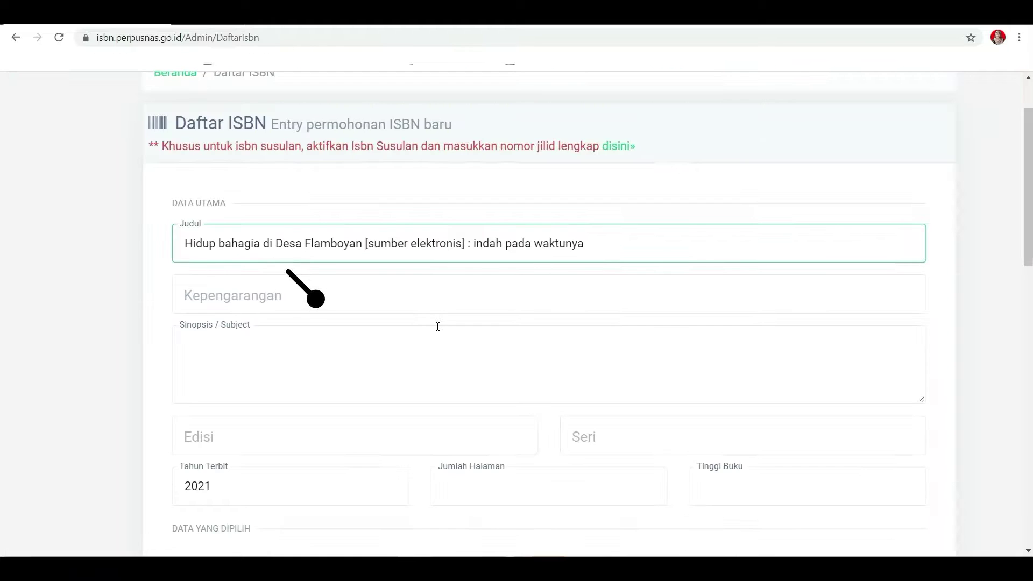
{"action": "scroll", "coordinate": [436, 327], "scroll_direction": "down", "scroll_amount": 7}
{"action": "scroll", "coordinate": [437, 327], "scroll_direction": "down", "scroll_amount": 2}
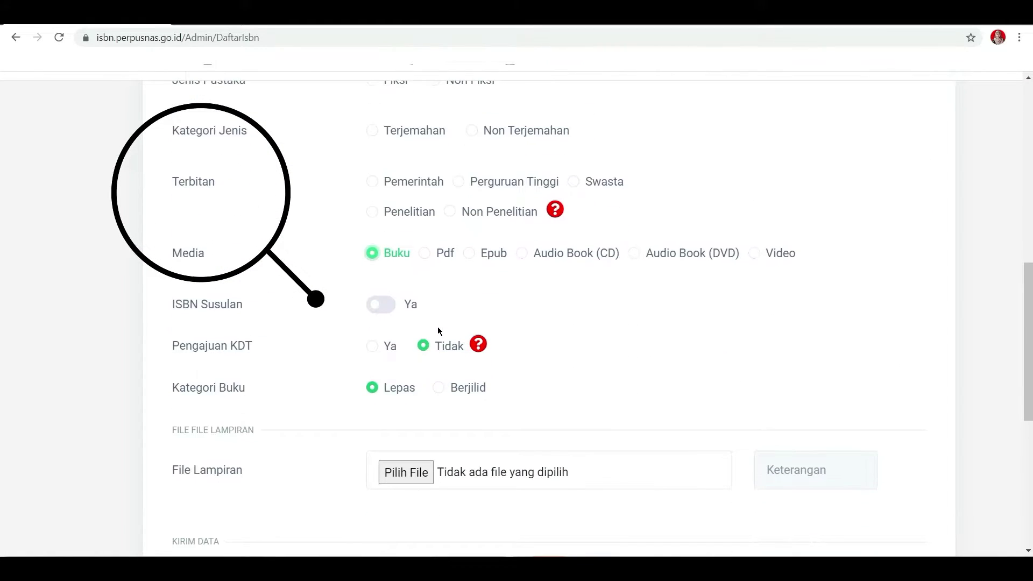
{"action": "scroll", "coordinate": [437, 328], "scroll_direction": "left", "scroll_amount": 2}
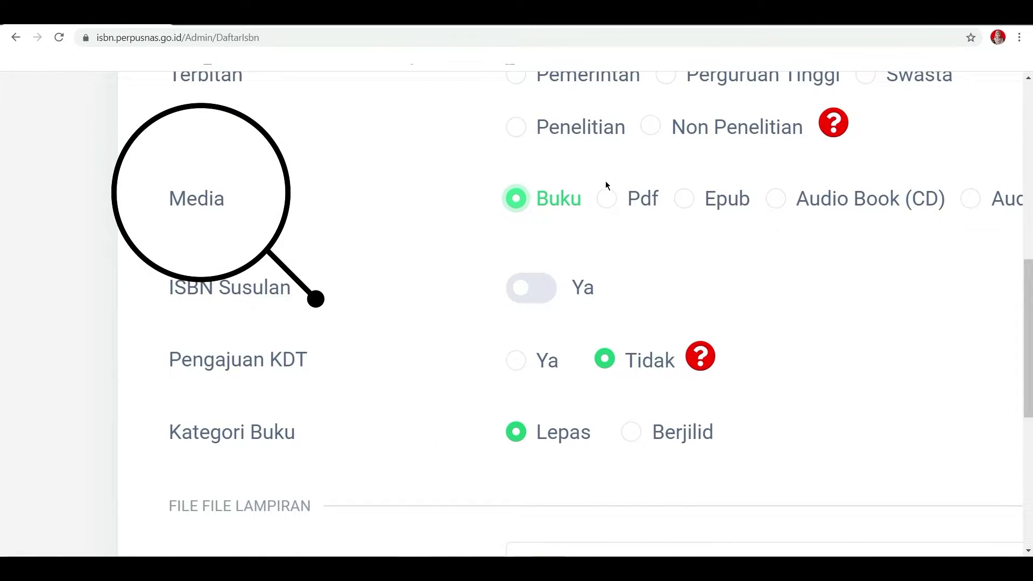
{"action": "left_click", "coordinate": [608, 200]}
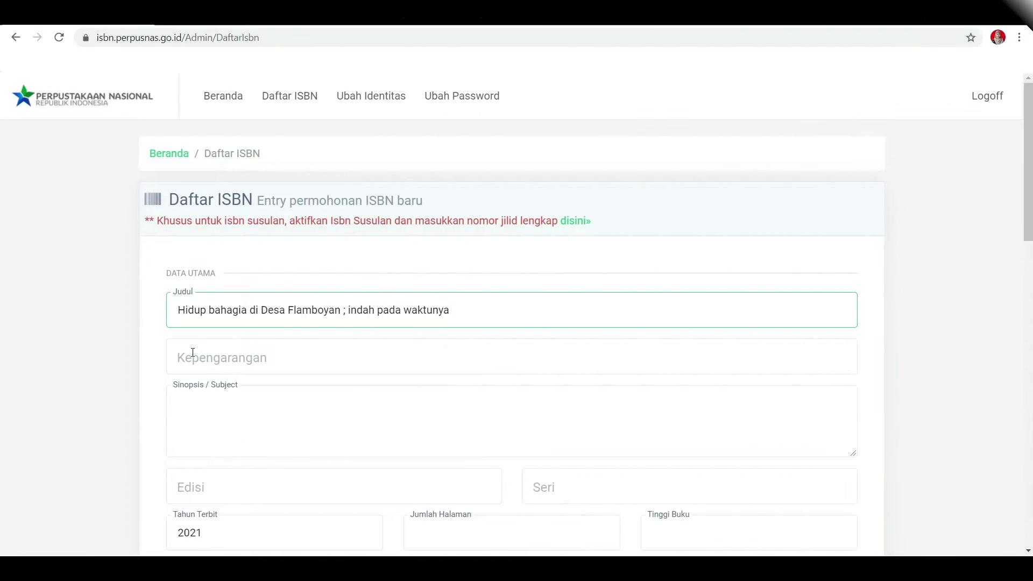
Type the contributor role order 'penulis/ pengarang ; penerjemah/ alih bahasa ; ilustrator/ komikus/ fotografer ; editor/ penyunting' into Kepengarangan
{"action": "left_click", "coordinate": [193, 354]}
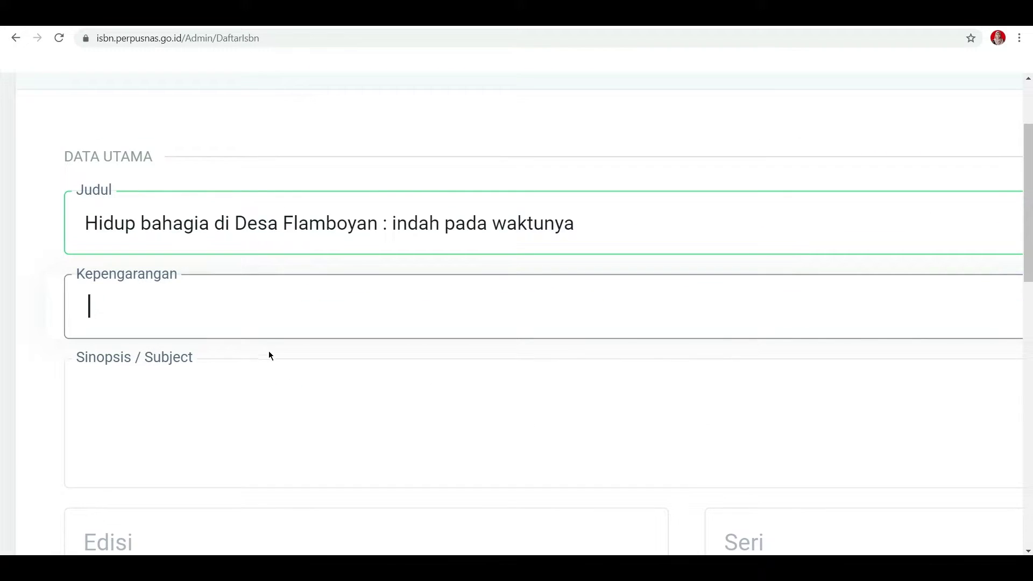
{"action": "type", "text": "penulis/ pengarang"}
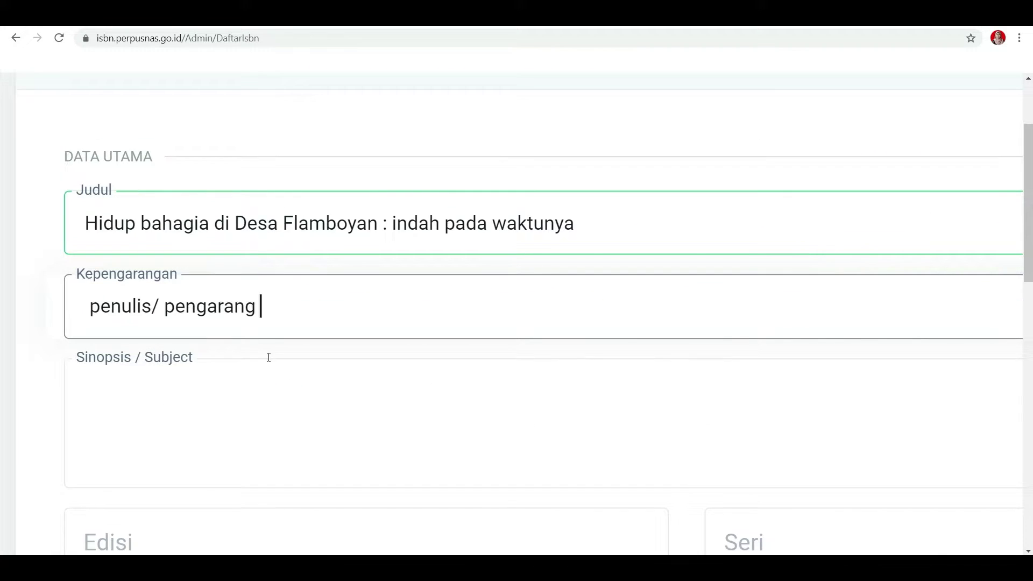
{"action": "type", "text": " ; penerjemah/ alih bahasa ;"}
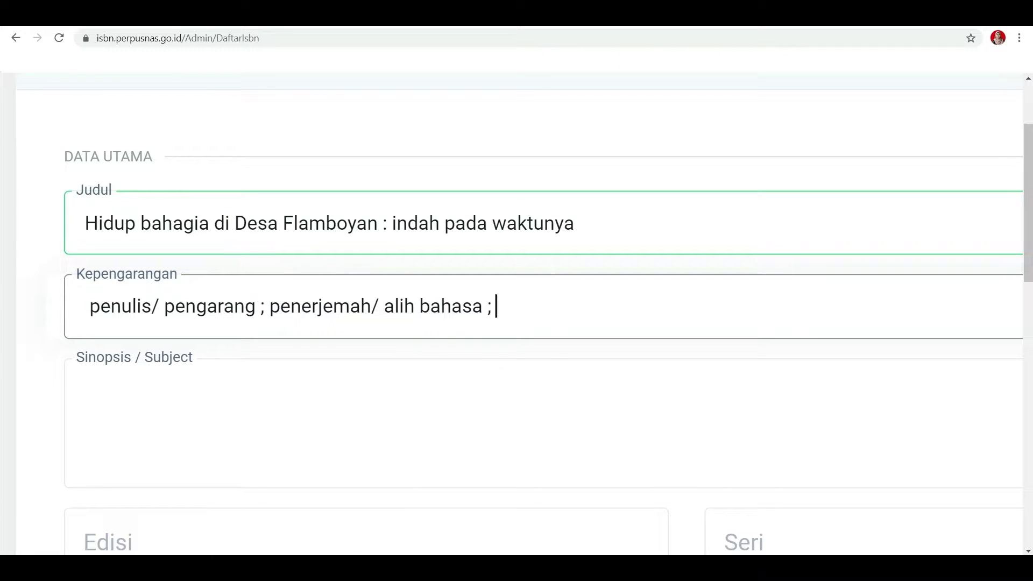
{"action": "type", "text": " ilustrator/ komikus/ fotografer"}
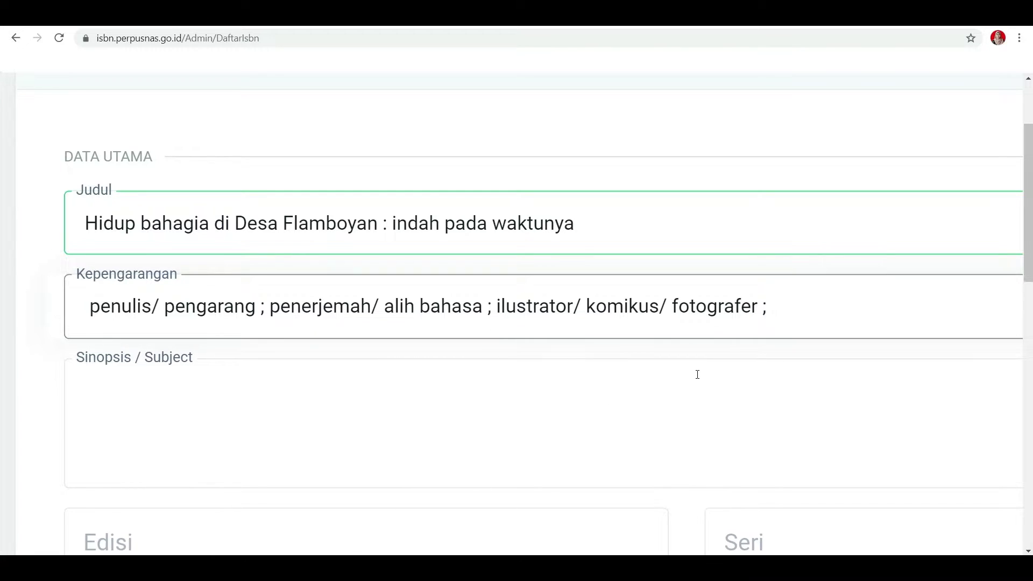
{"action": "type", "text": "editor/ penyunting"}
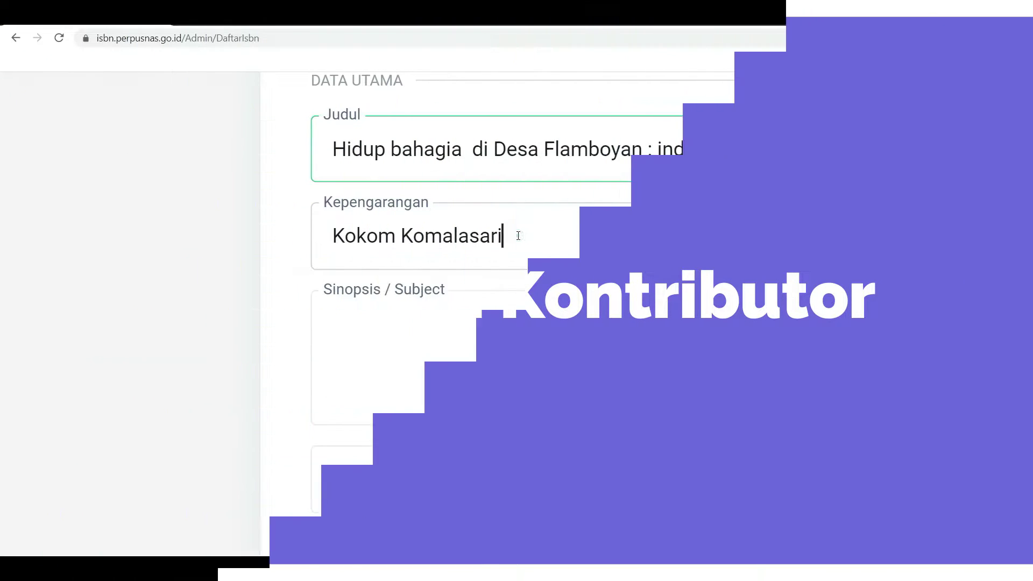
Enter the authors in Kepengarangan, ending with the first author's name plus '... [et al.]'
{"action": "left_click", "coordinate": [519, 235]}
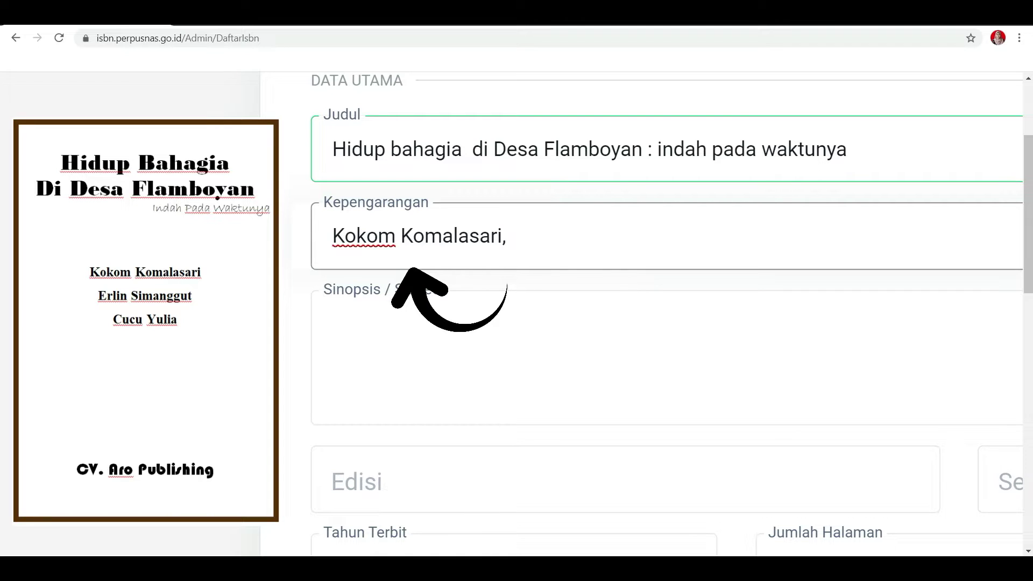
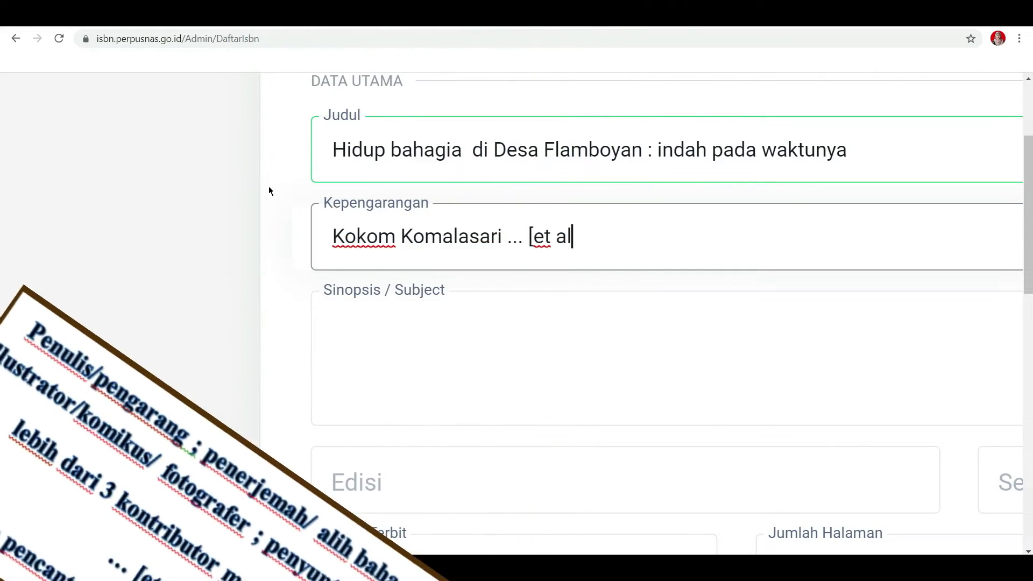
{"action": "type", "text": "]"}
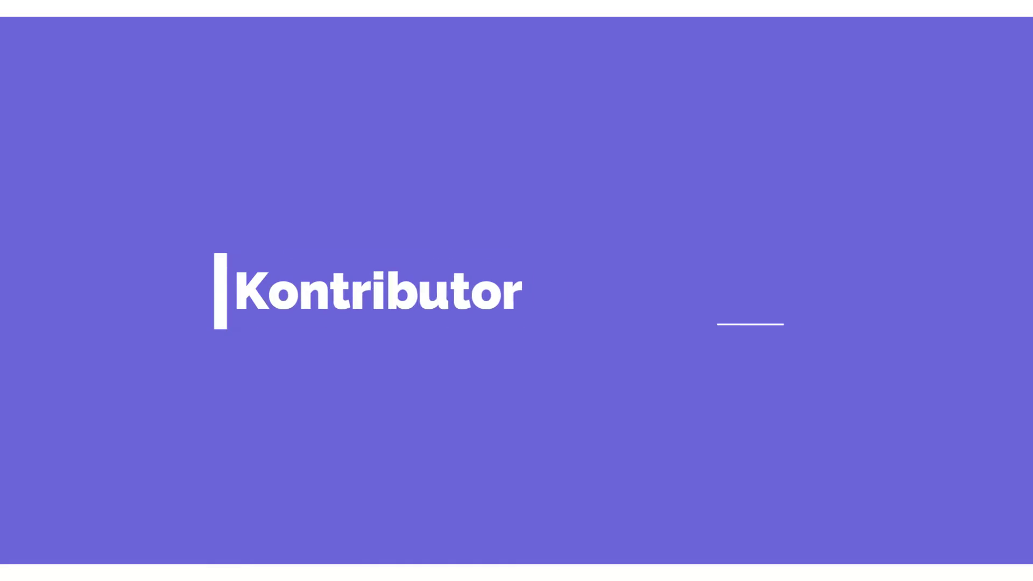
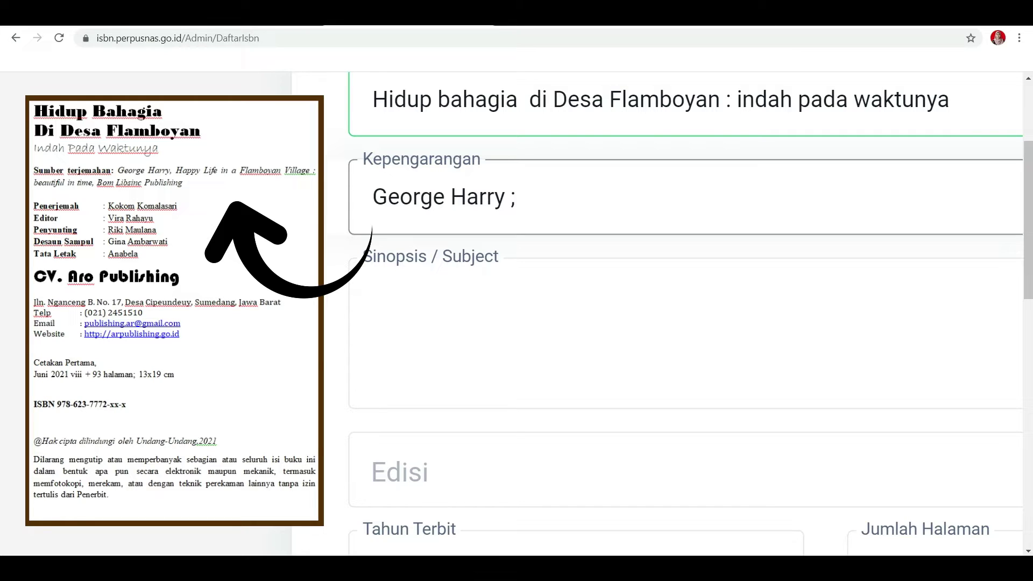
List the original author, then '; penerjemah,' with the translator and '; ilustrator,' with the illustrator
{"action": "type", "text": " ; p"}
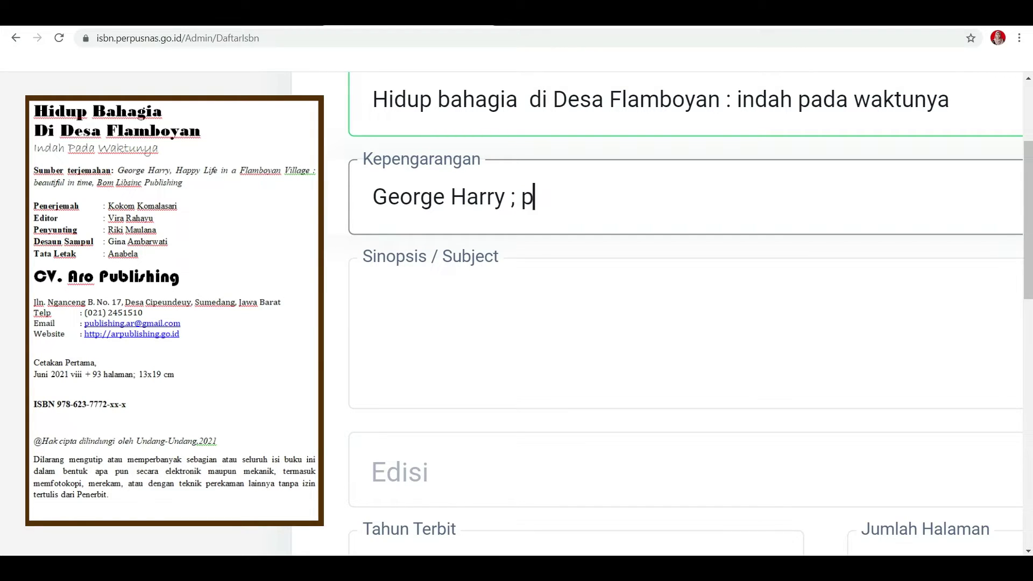
{"action": "type", "text": "enerjemah, "}
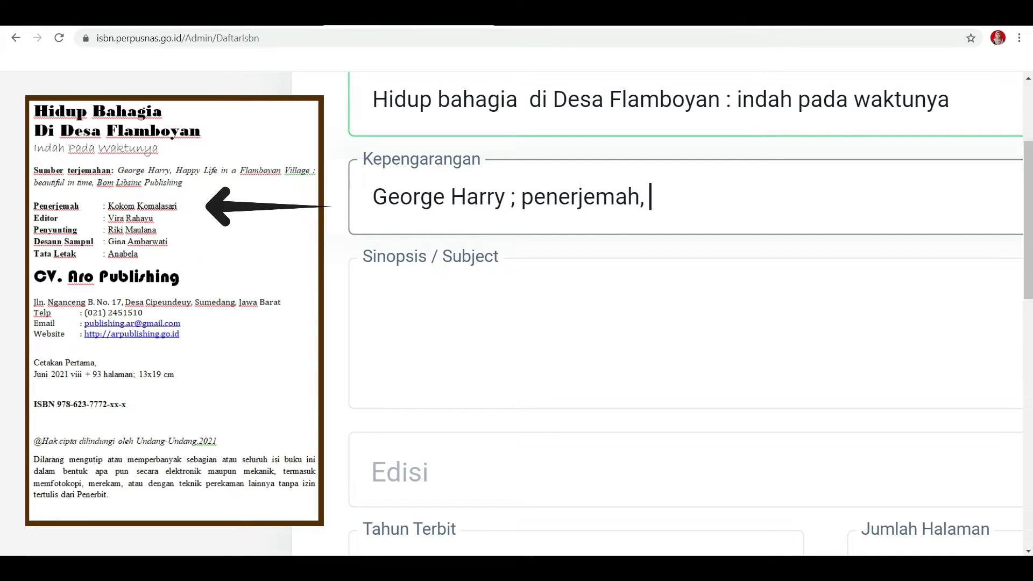
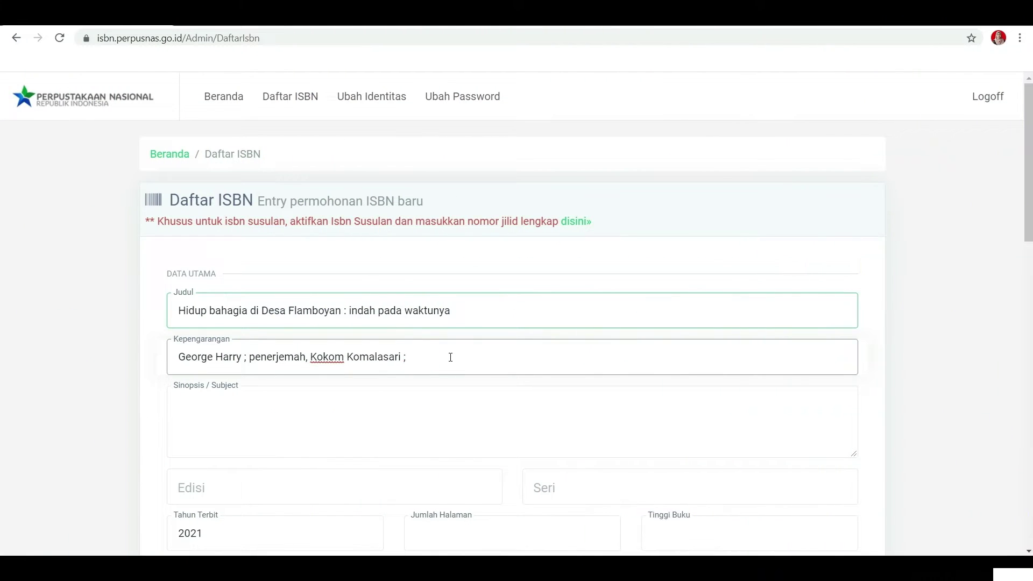
{"action": "key", "text": "ctrl+plus"}
{"action": "key", "text": "ctrl+plus"}
{"action": "key", "text": "ctrl+plus"}
{"action": "key", "text": "ctrl+plus"}
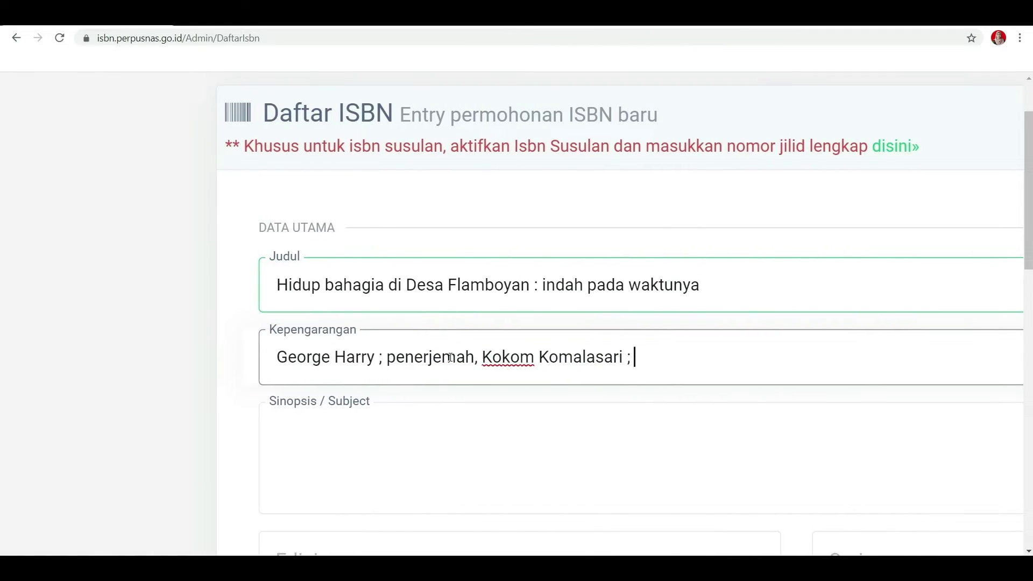
{"action": "type", "text": "ustrat"}
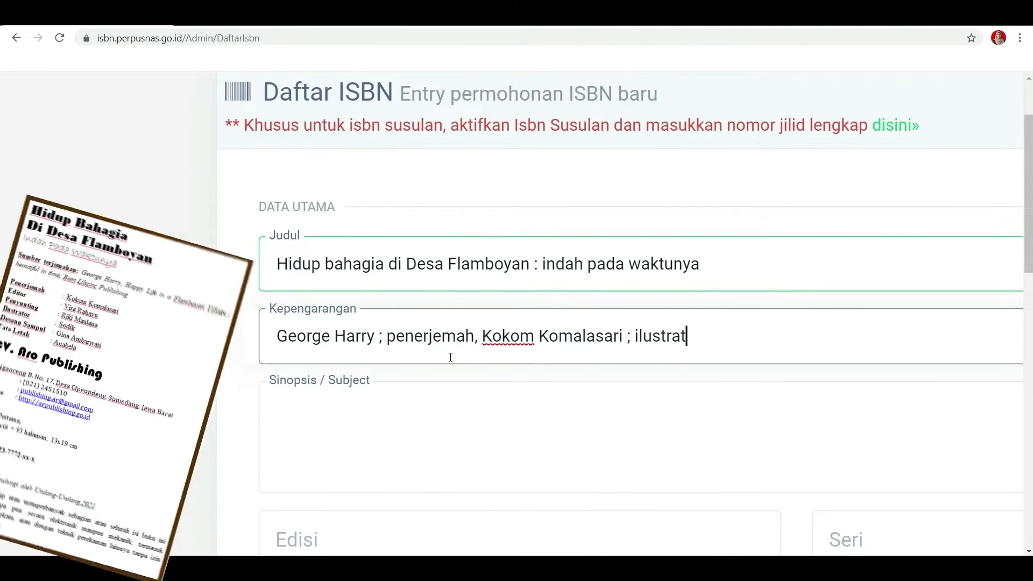
{"action": "type", "text": "or, Sodik"}
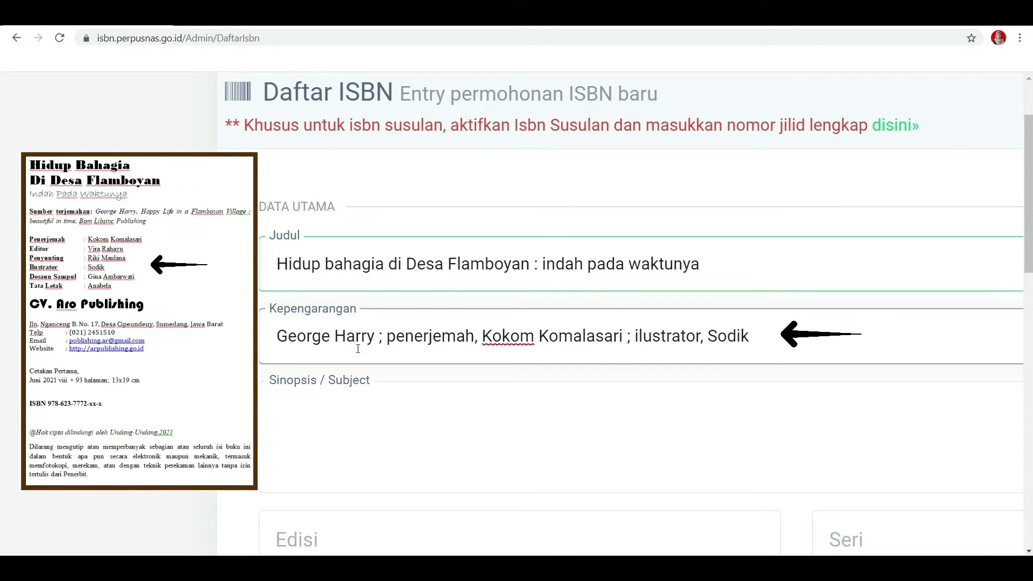